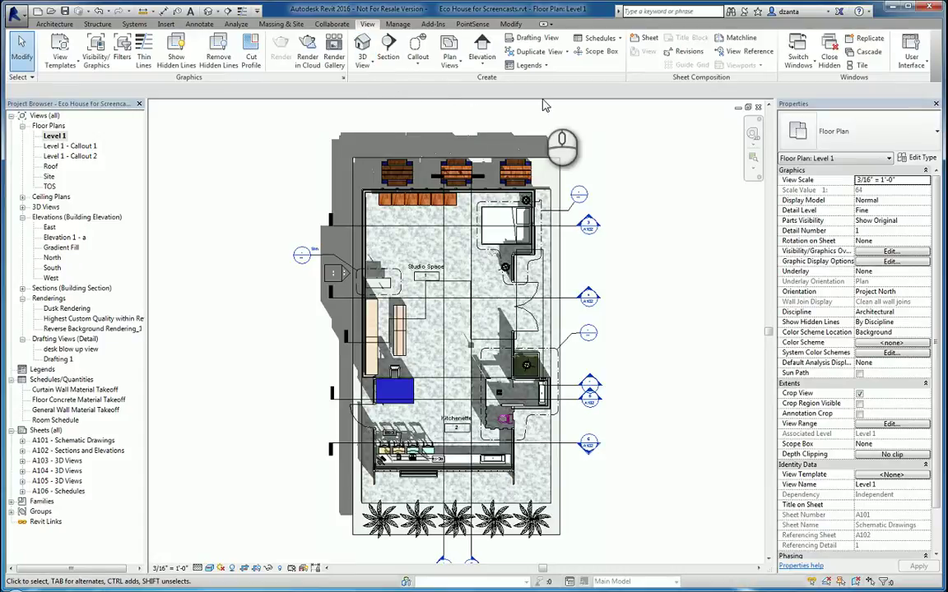
- Bring up the Level 1 view's Duplicate View submenu from the Project Browser
left_click(564, 53)
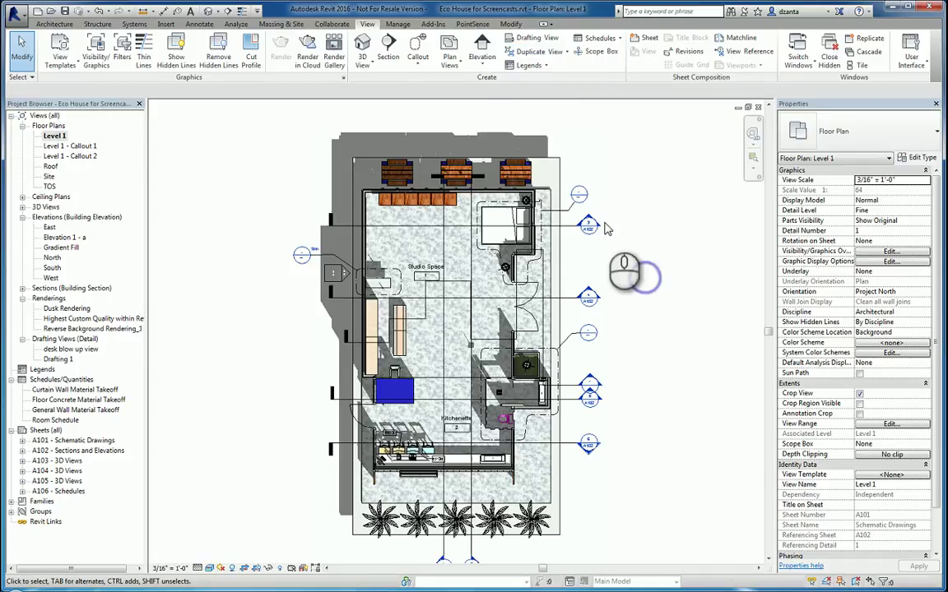
right_click(65, 138)
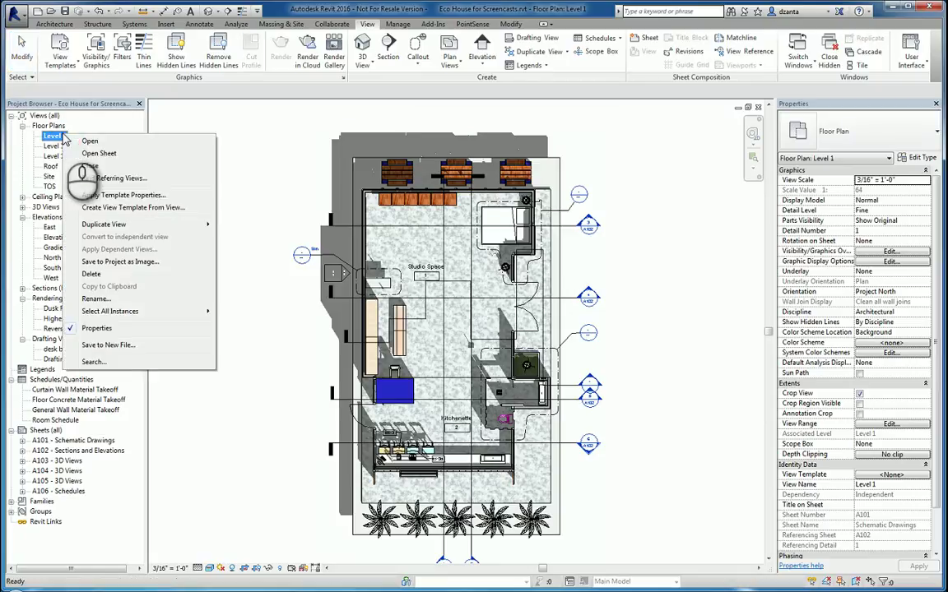
mouse_move(142, 222)
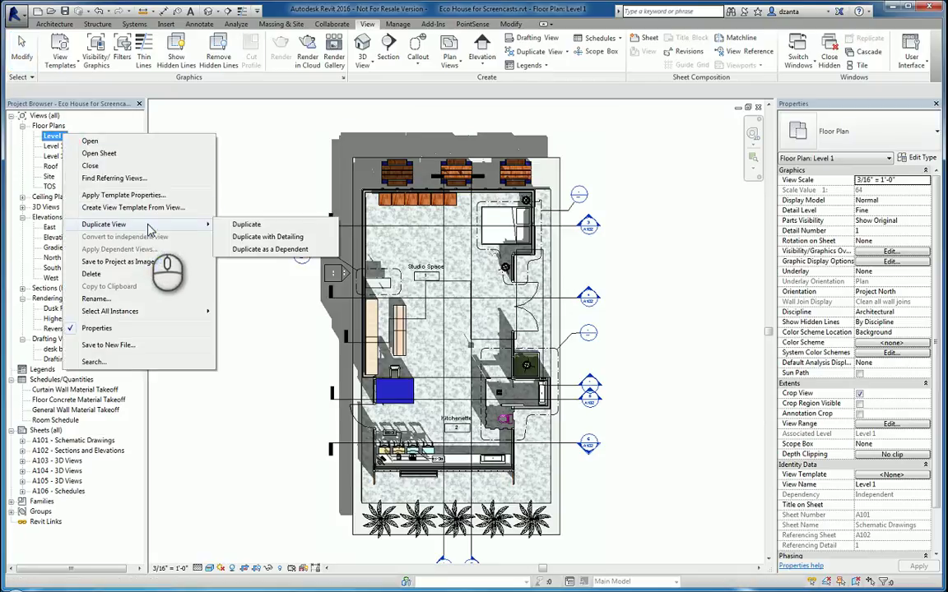
- Create a plain duplicate of Level 1 (Level 1 Copy 1) and tile the open windows with WT
left_click(247, 225)
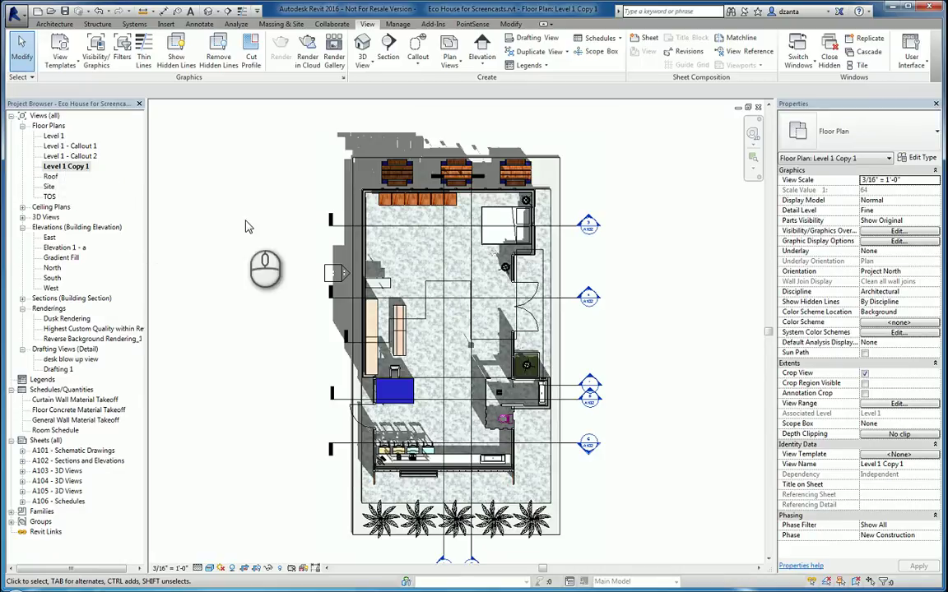
key("w")
key("t")
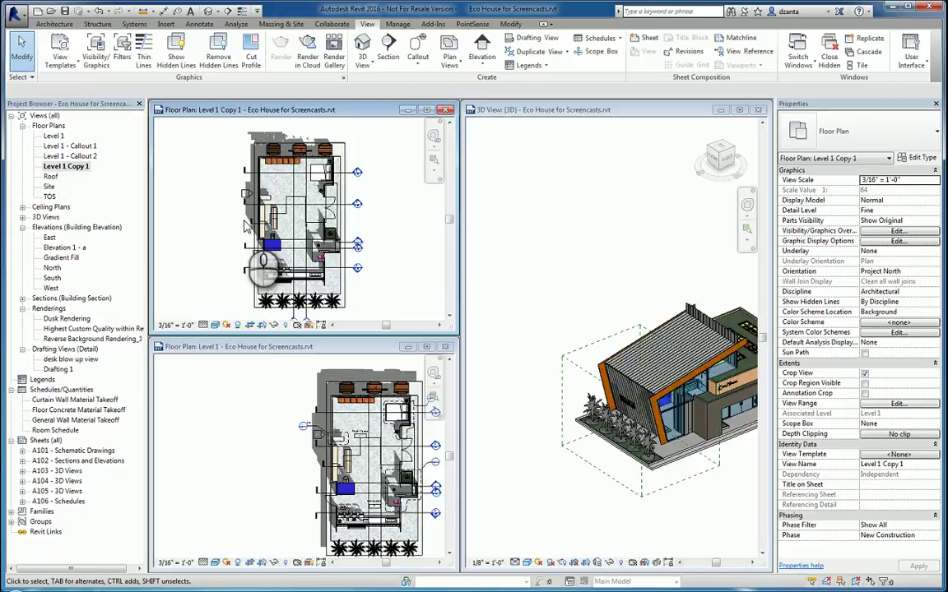
- Close the 3D view, re-tile the two plans and zoom both to fit
left_click(758, 110)
key("w")
key("t")
key("z")
key("a")
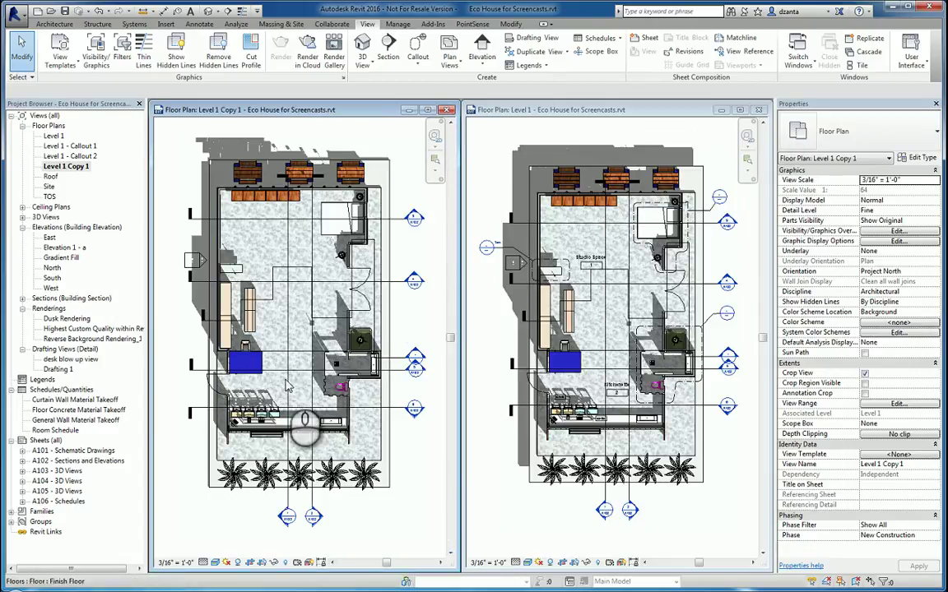
- Rename the view 'Level 1 Copy 1' to 'Level 1 duplicate'
right_click(83, 166)
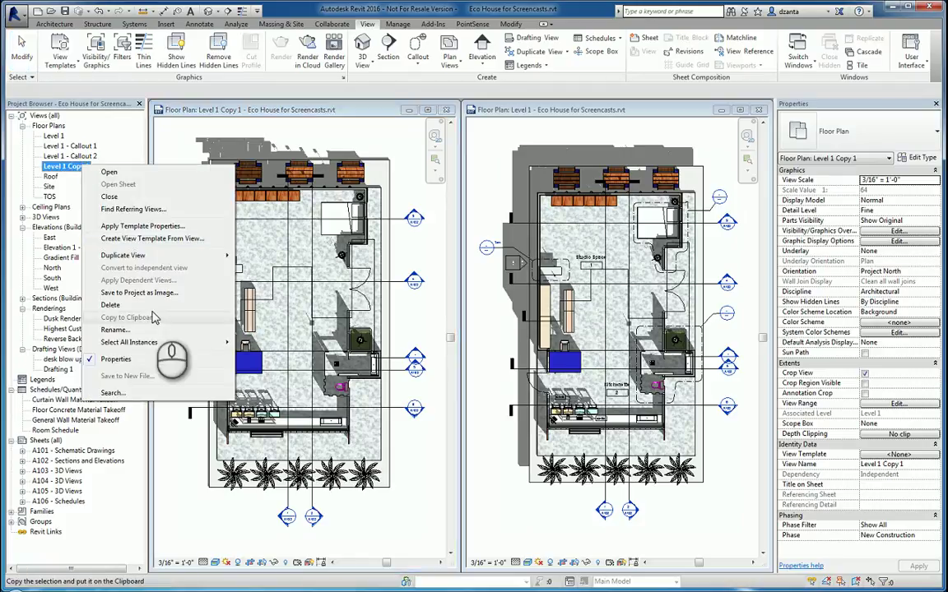
left_click(115, 329)
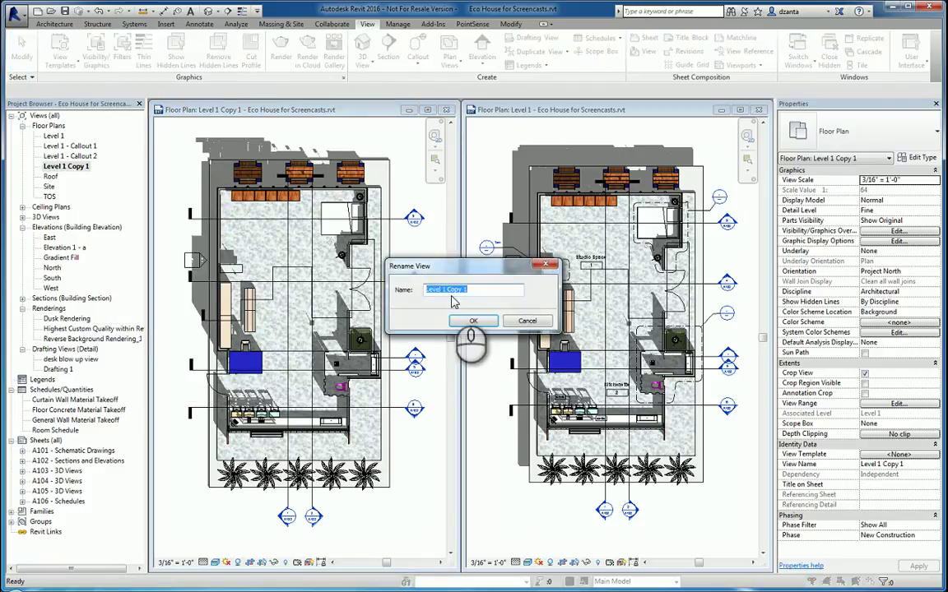
left_click(494, 289)
key("BackSpace")
key("BackSpace")
key("BackSpace")
key("BackSpace")
key("BackSpace")
key("BackSpace")
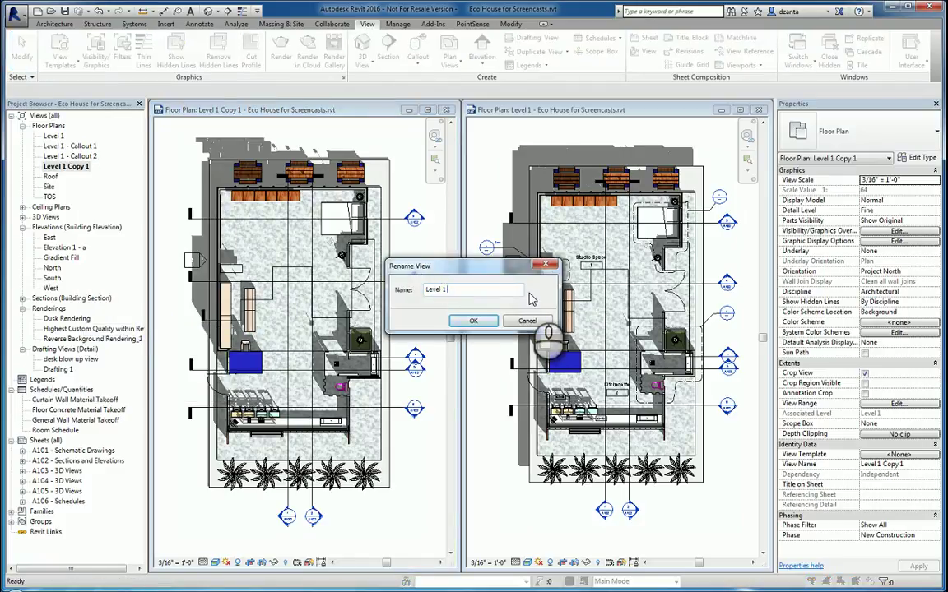
type("duplicate")
key("Return")
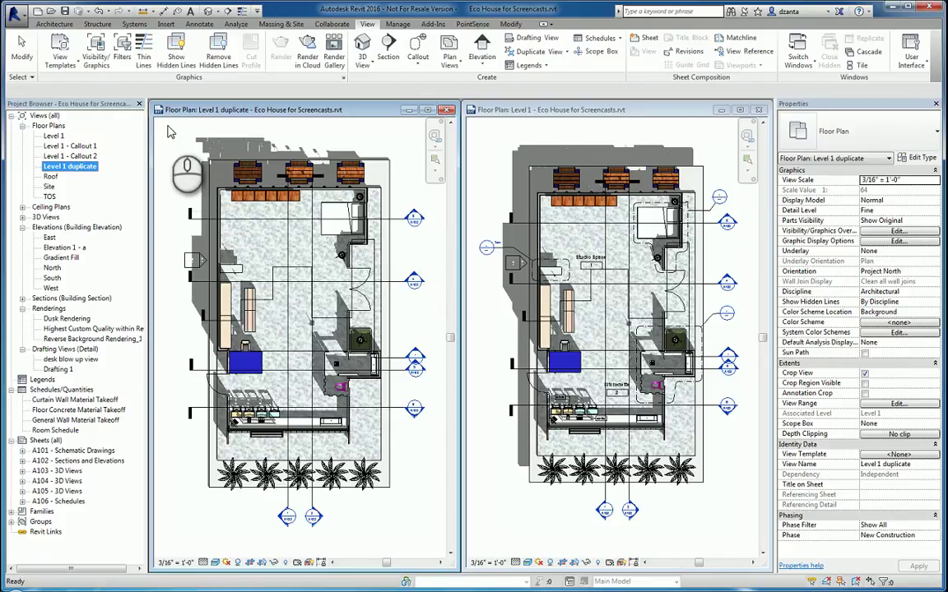
- Close the duplicate's window, duplicate Level 1 with detailing, and tile it beside the original
left_click(447, 109)
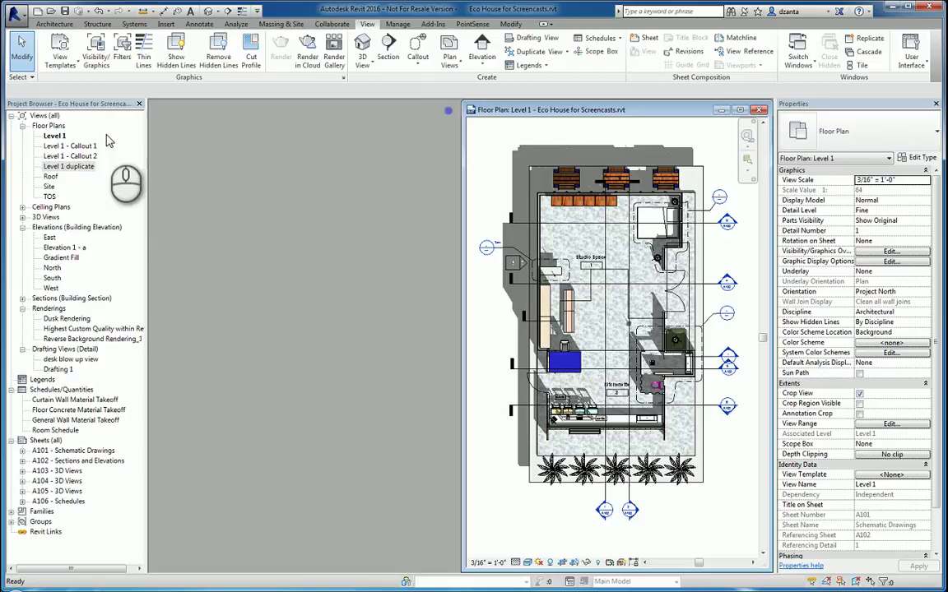
right_click(73, 136)
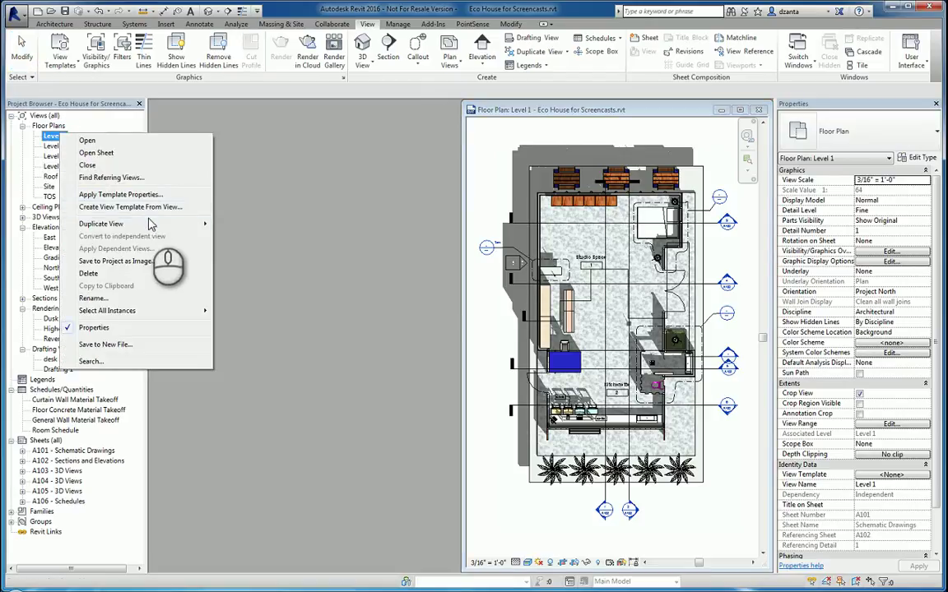
mouse_move(149, 222)
left_click(275, 237)
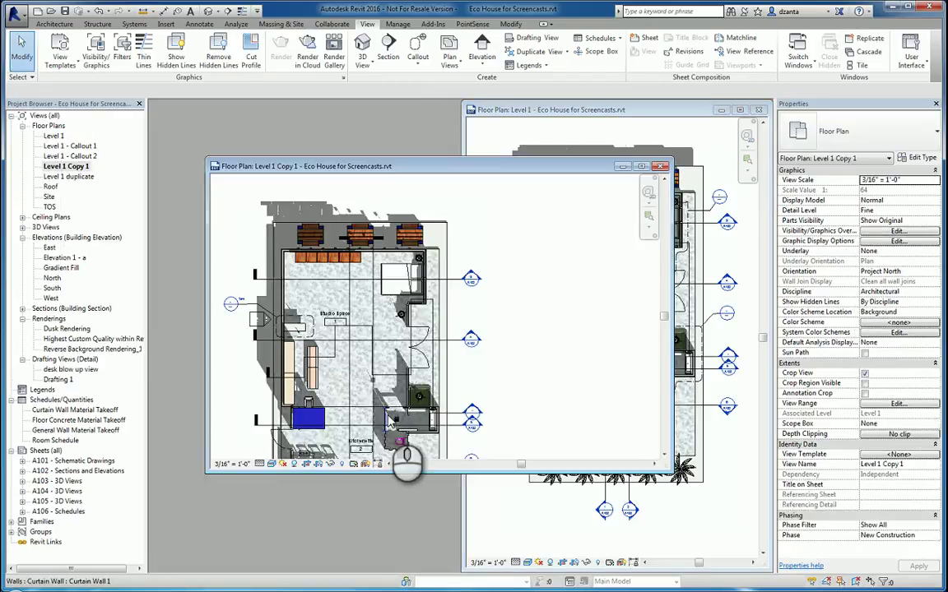
key("w")
key("t")
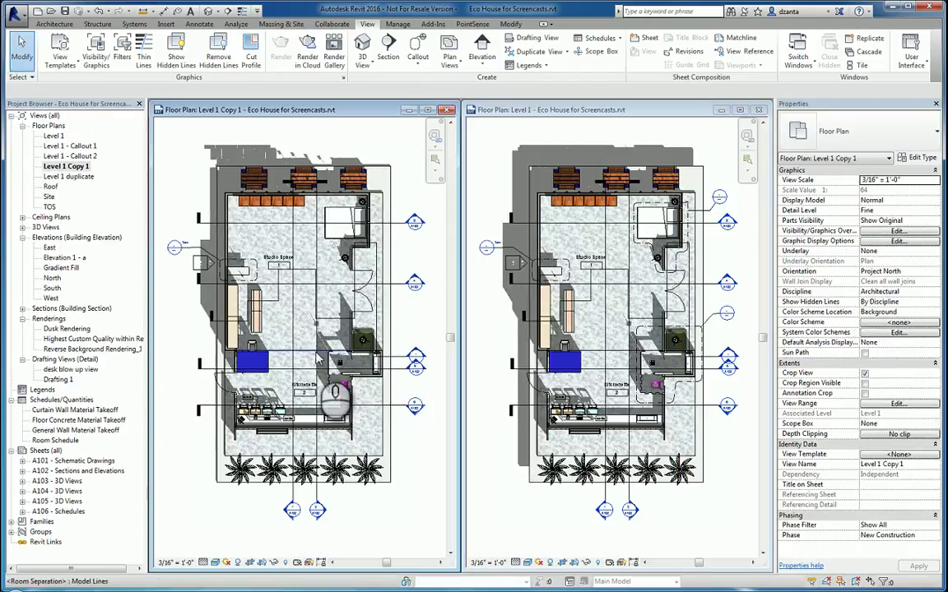
- Rename the detailed copy from 'Level 1 Copy 1' to 'Level 1 dup with dtl'
right_click(80, 167)
left_click(165, 329)
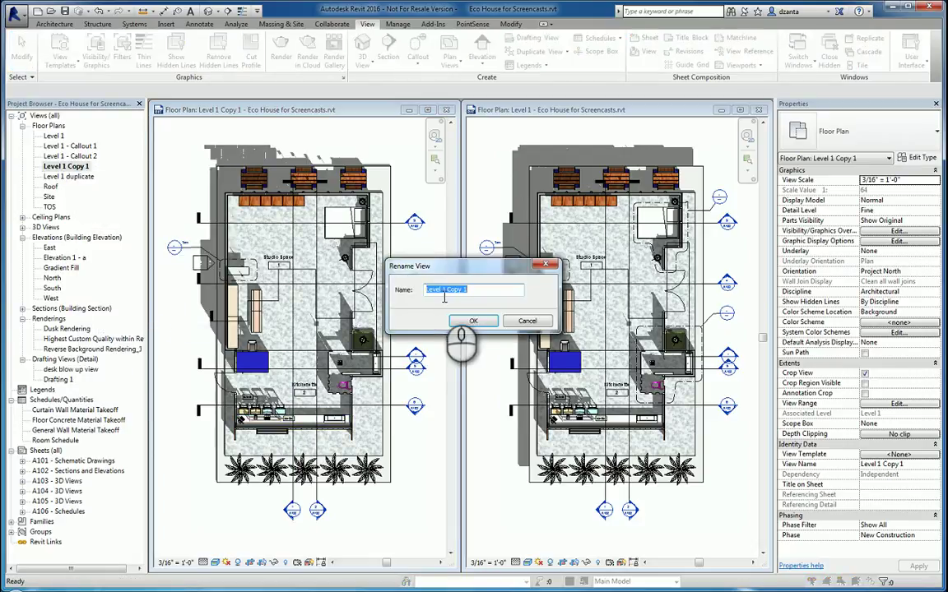
left_click_drag(448, 292, 467, 293)
type("dup w")
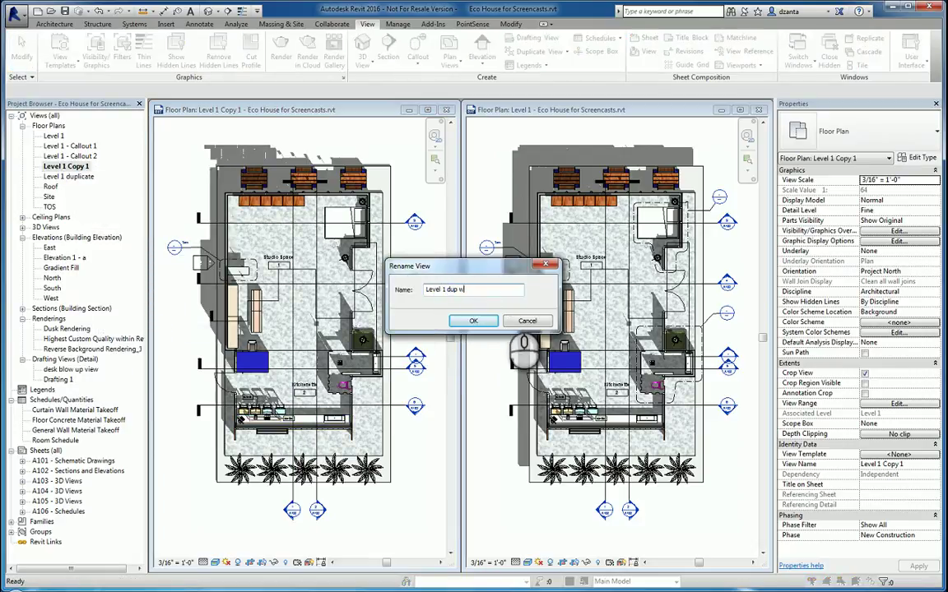
type("ith de")
key("Return")
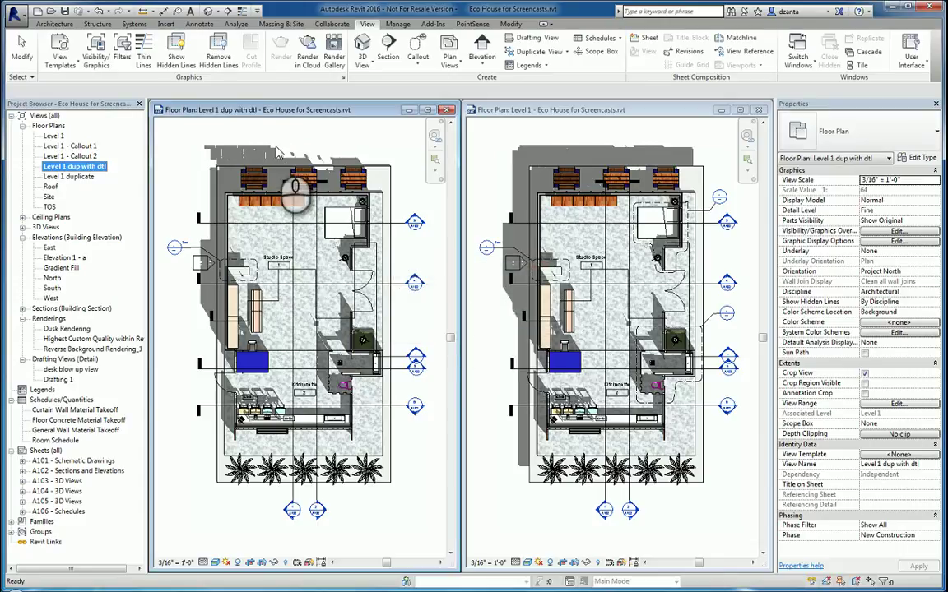
- Duplicate Level 1 as a dependent view, creating 'Level 1 - Dependent 1'
left_click(67, 137)
right_click(74, 136)
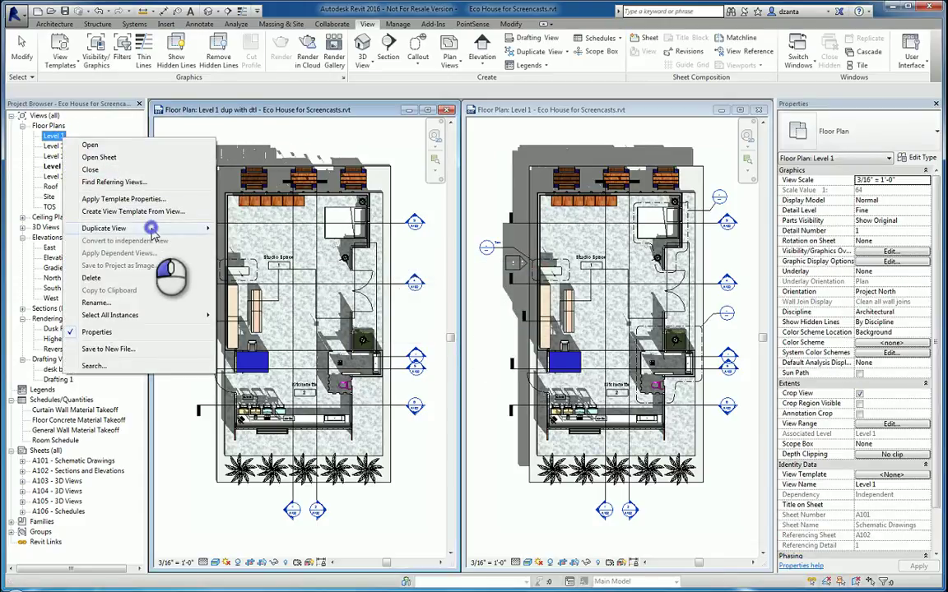
mouse_move(156, 228)
left_click(262, 254)
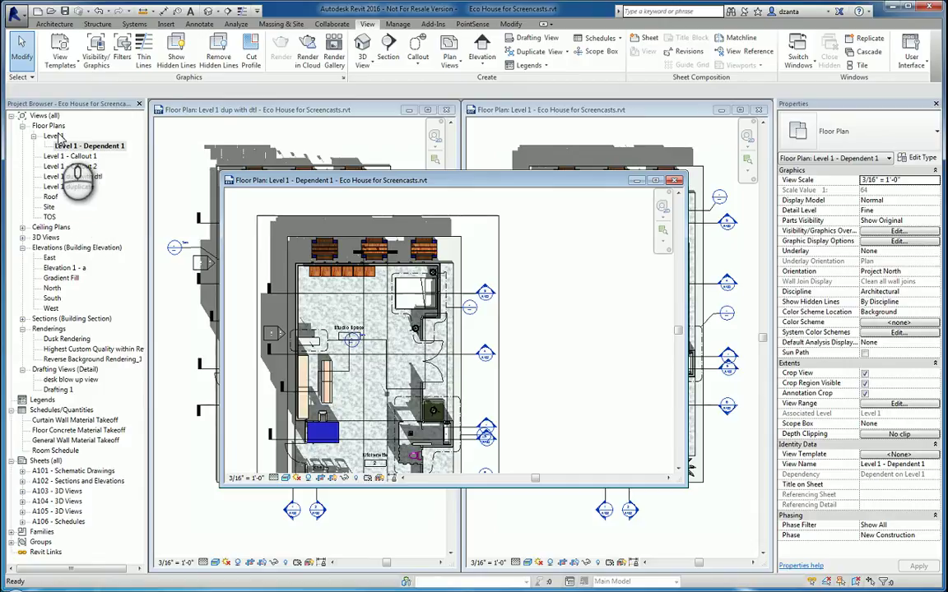
- Maximize the dependent view's window and pan and zoom the plan to fit
double_click(396, 180)
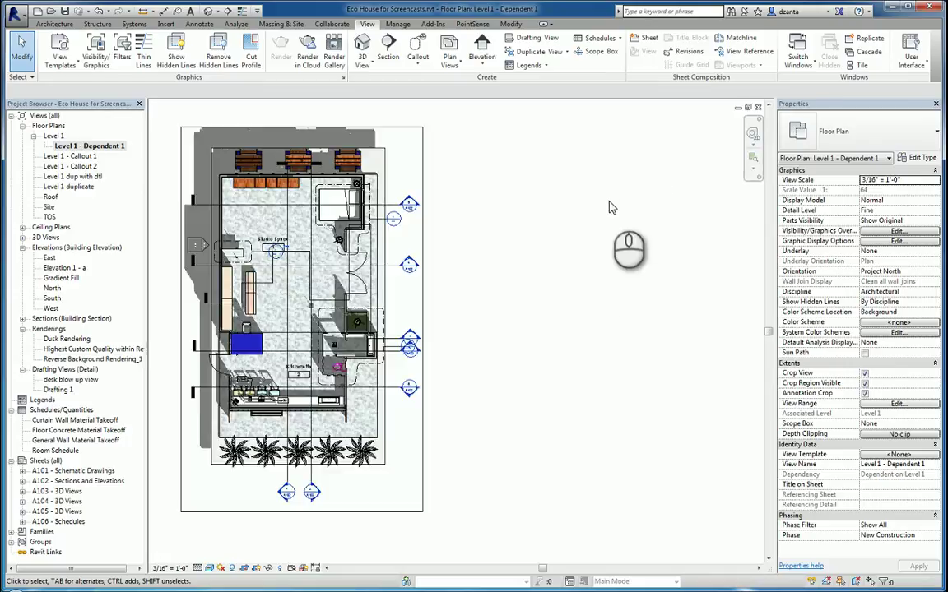
middle_click_drag(490, 359, 687, 407)
scroll(673, 397, "down", 1)
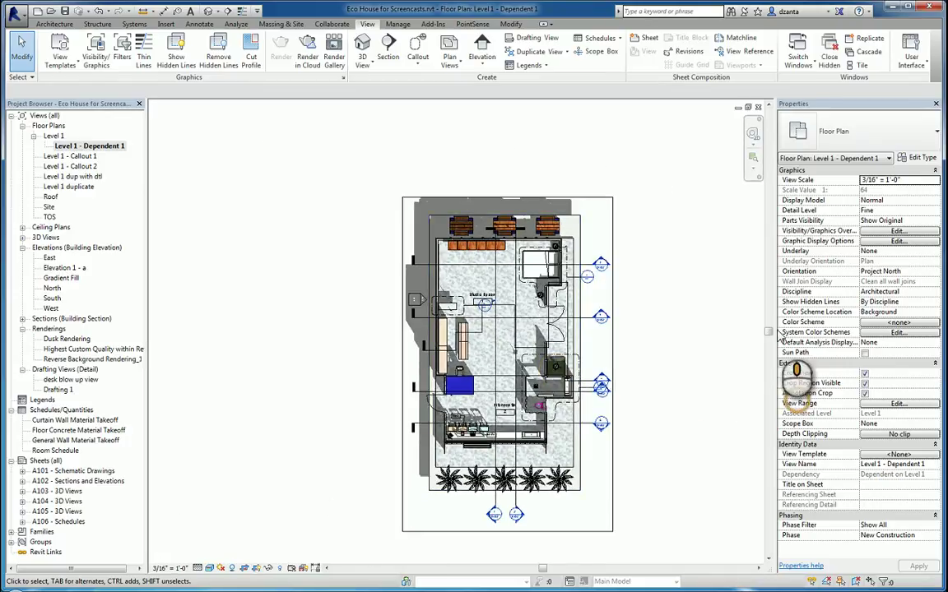
- Pull the crop region's bottom edge up so it frames only the Studio Space area
left_click(618, 320)
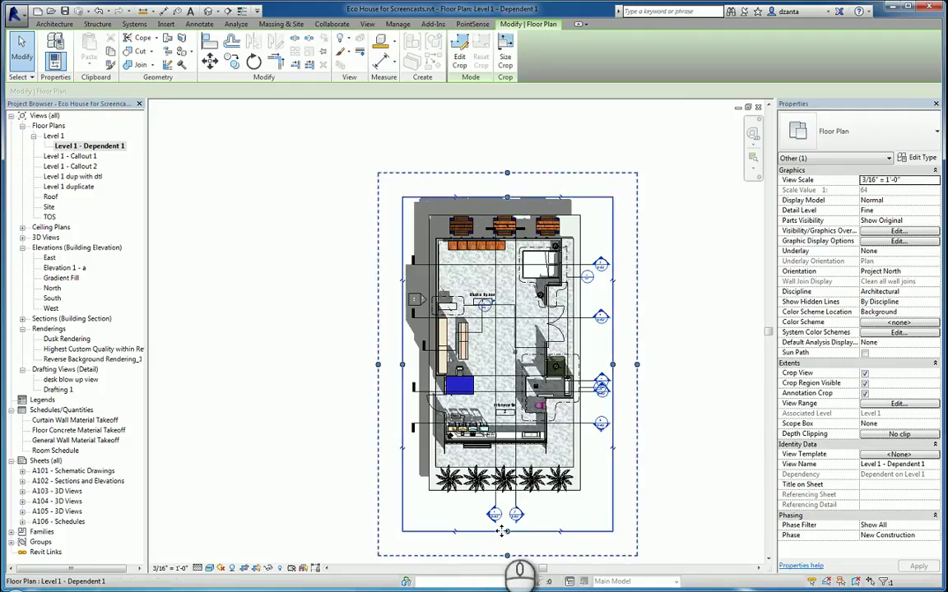
left_click_drag(506, 530, 507, 358)
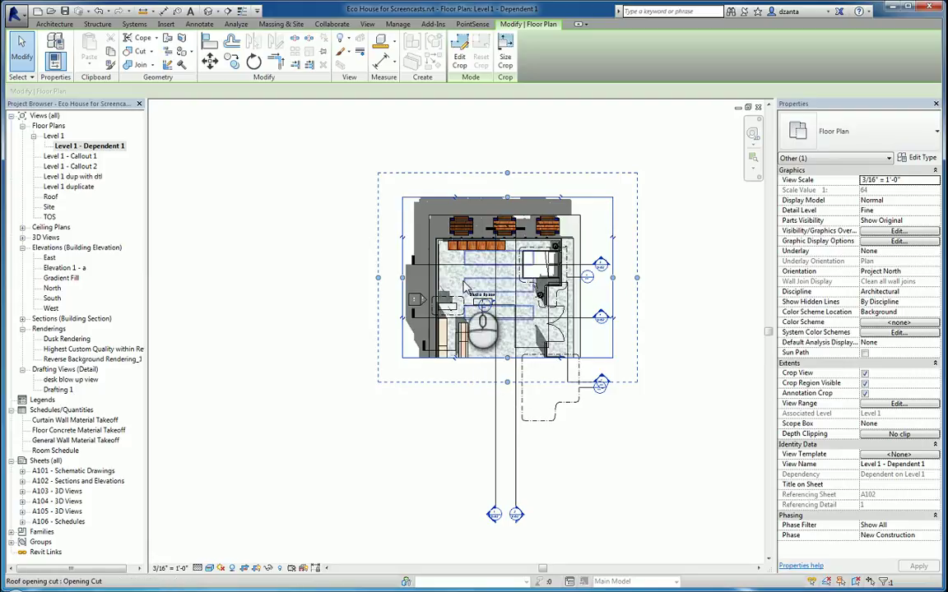
scroll(465, 286, "up", 3)
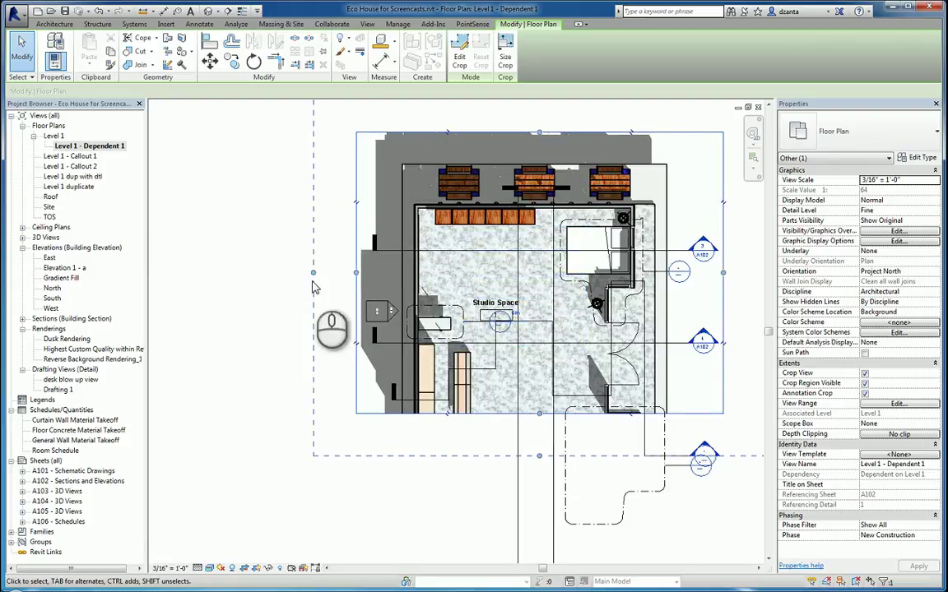
left_click(268, 287)
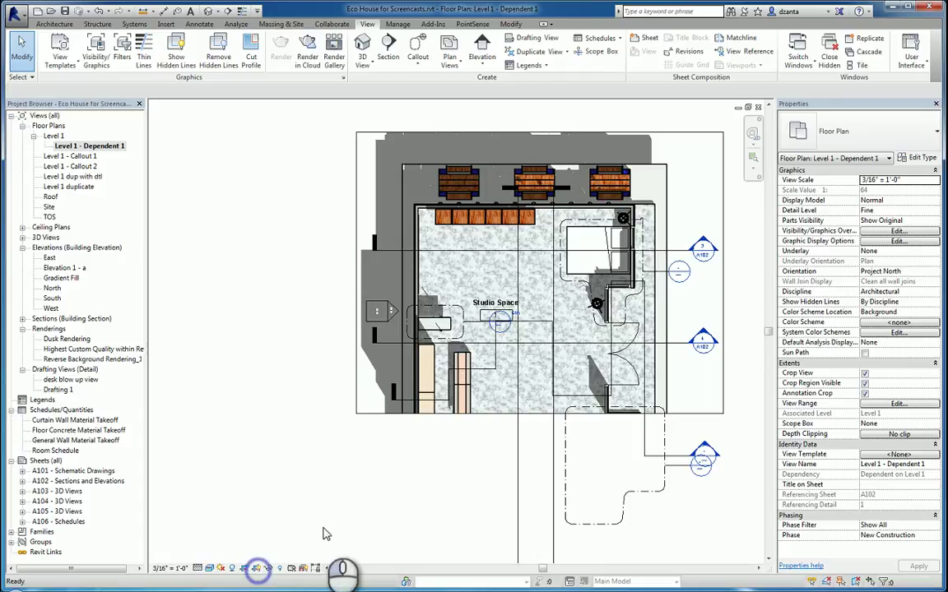
- Close the 'Level 1 - Dependent 1' and 'Level 1 dup with dtl' windows, leaving Level 1 open
scroll(362, 498, "down", 3)
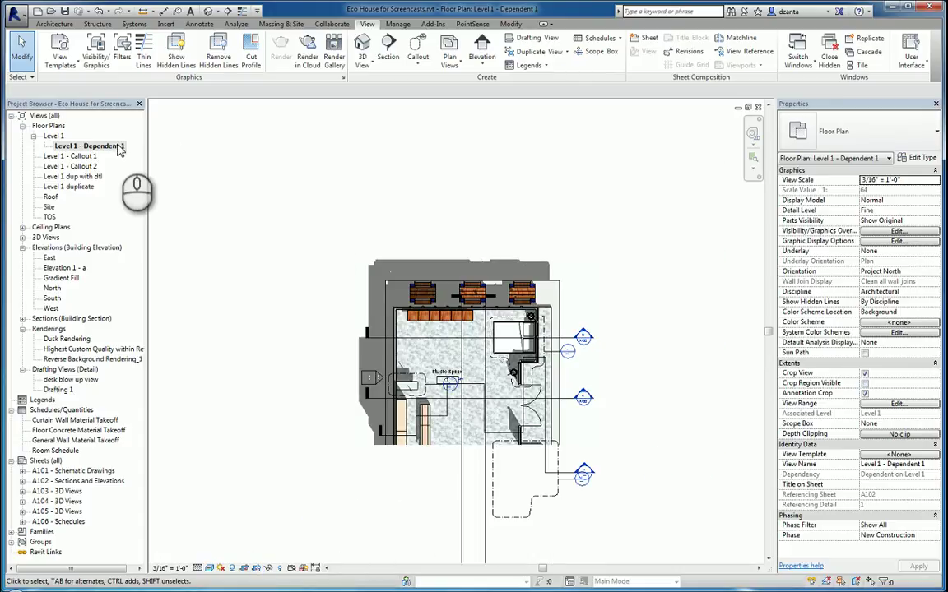
left_click(758, 107)
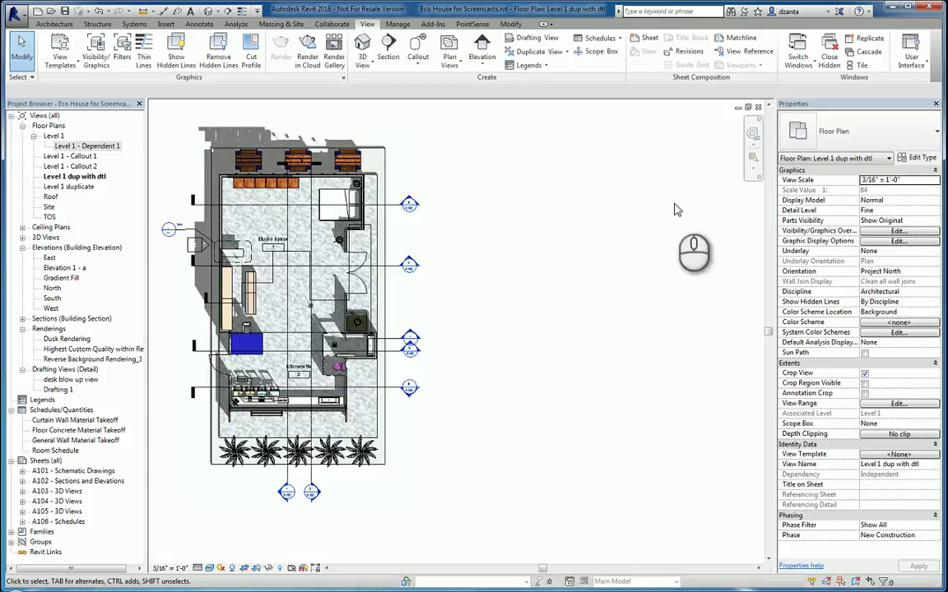
left_click(757, 108)
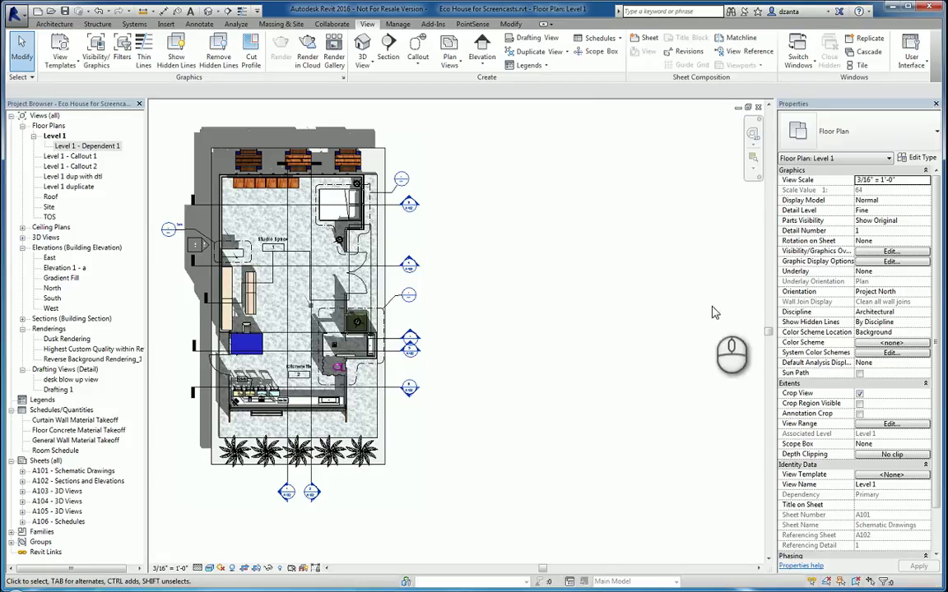